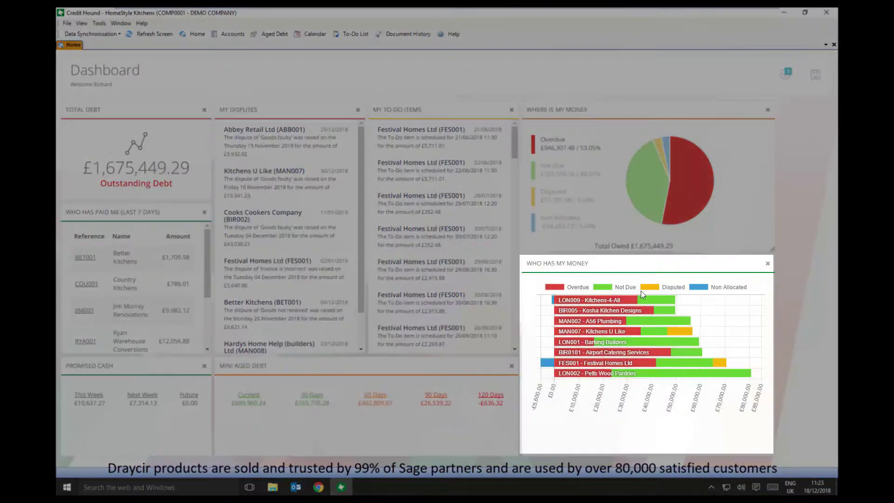
Open the debts aged over 120 days view, then close it again
{"action": "mouse_move", "coordinate": [623, 332]}
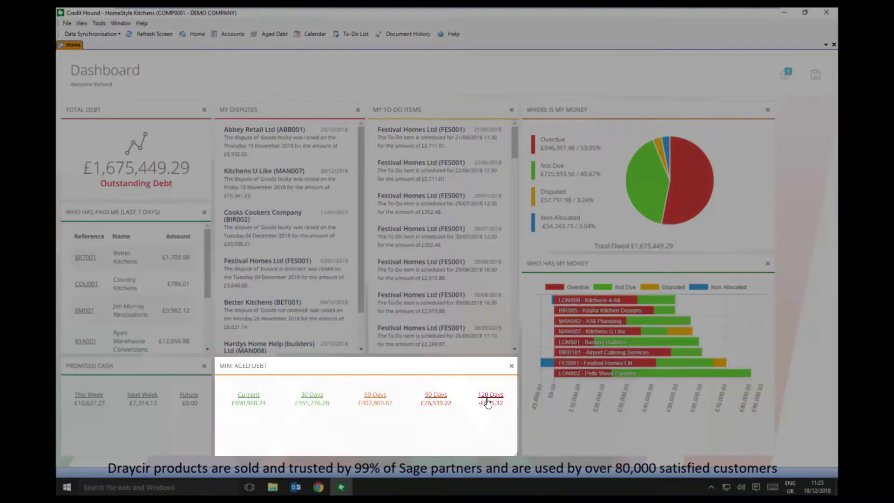
{"action": "left_click", "coordinate": [490, 395]}
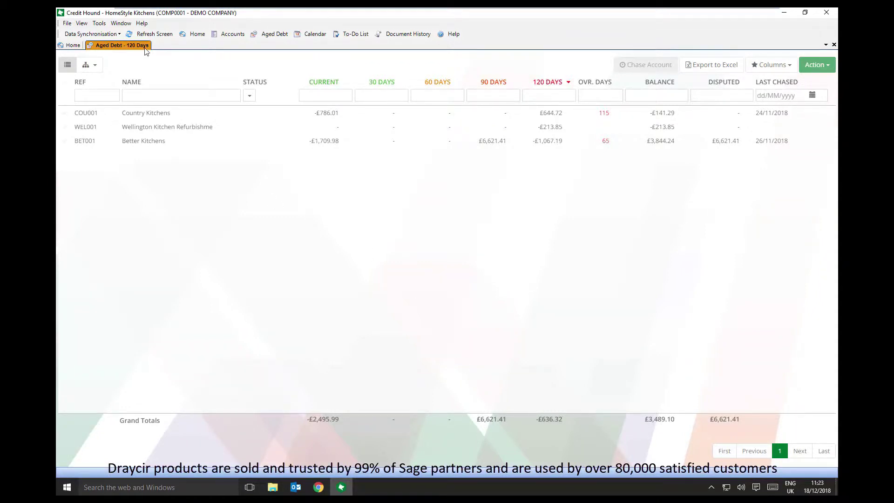
{"action": "right_click", "coordinate": [145, 48]}
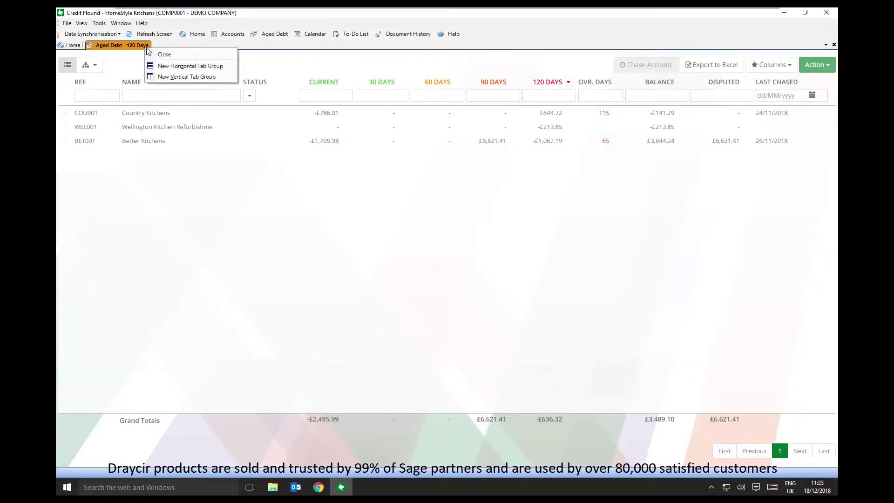
{"action": "left_click", "coordinate": [160, 54]}
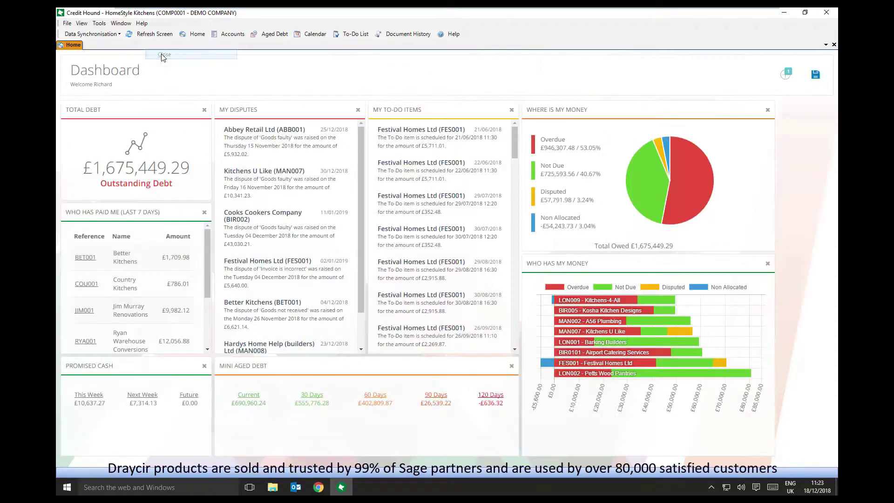
Open the Chasing Letter 2 rule from the Tools > Rules list for editing
{"action": "left_click", "coordinate": [99, 24]}
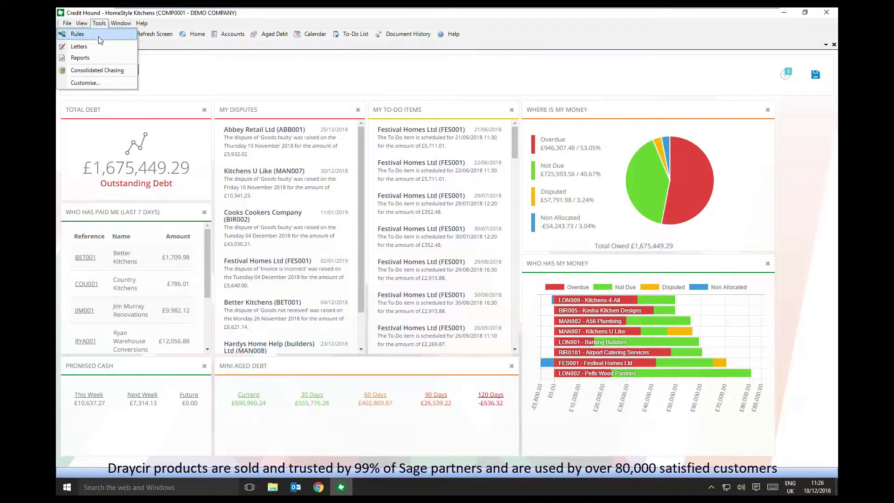
{"action": "left_click", "coordinate": [97, 36]}
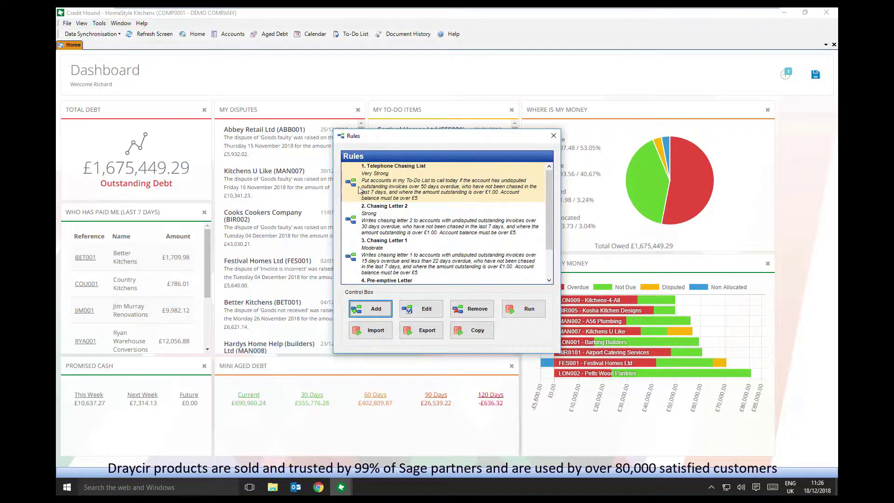
{"action": "left_click", "coordinate": [379, 220]}
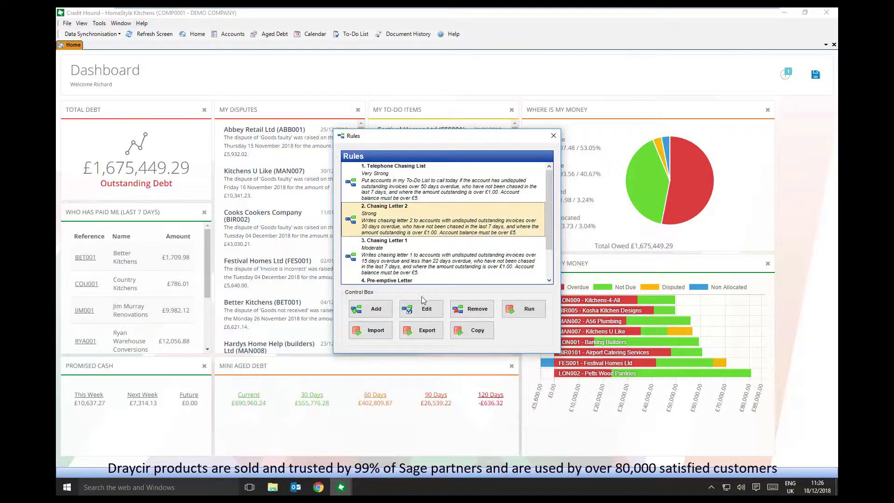
{"action": "left_click", "coordinate": [423, 309]}
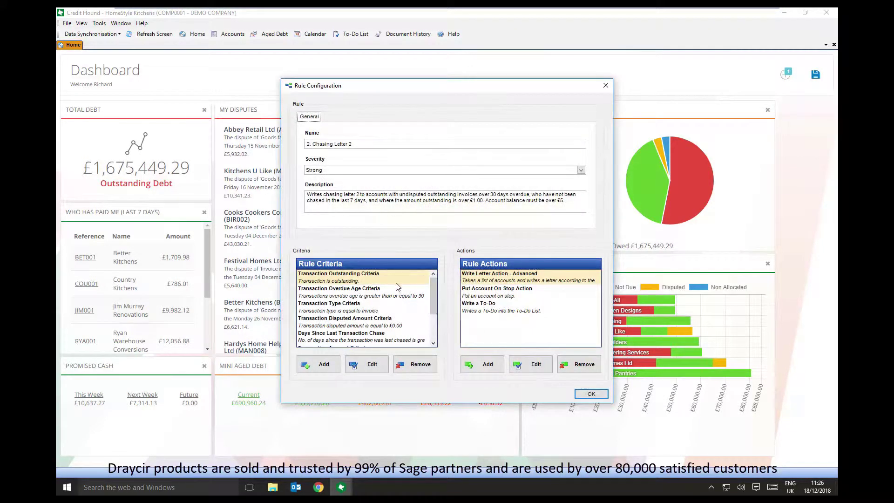
Review overdue age, transaction type, disputed amount, last-chase criteria and letter, stop, To-Do actions, then OK
{"action": "left_click", "coordinate": [376, 297]}
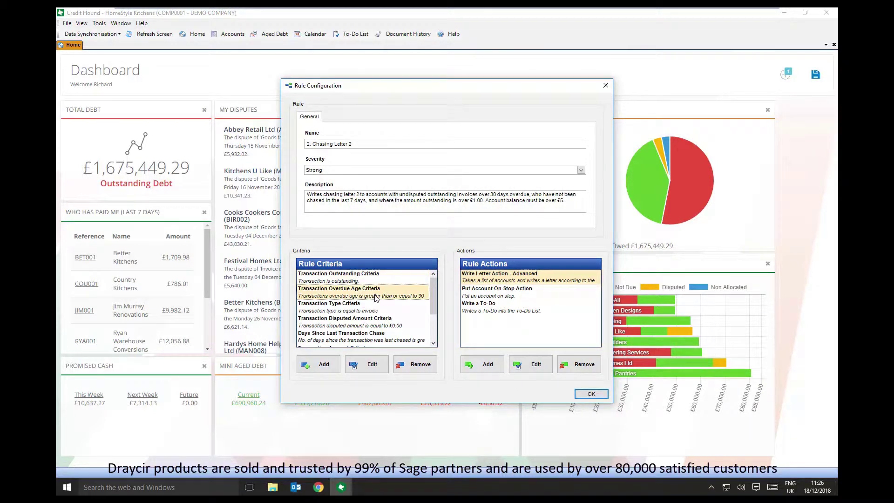
{"action": "left_click", "coordinate": [371, 311]}
{"action": "left_click", "coordinate": [385, 322]}
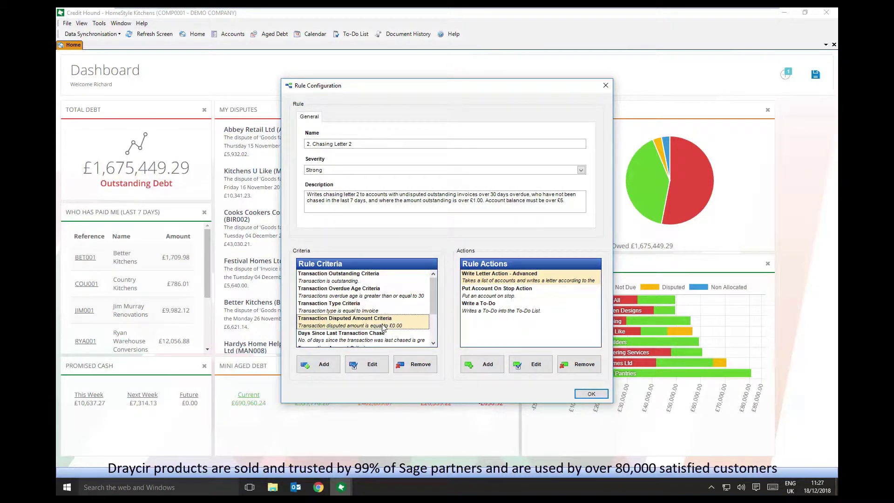
{"action": "left_click", "coordinate": [395, 338]}
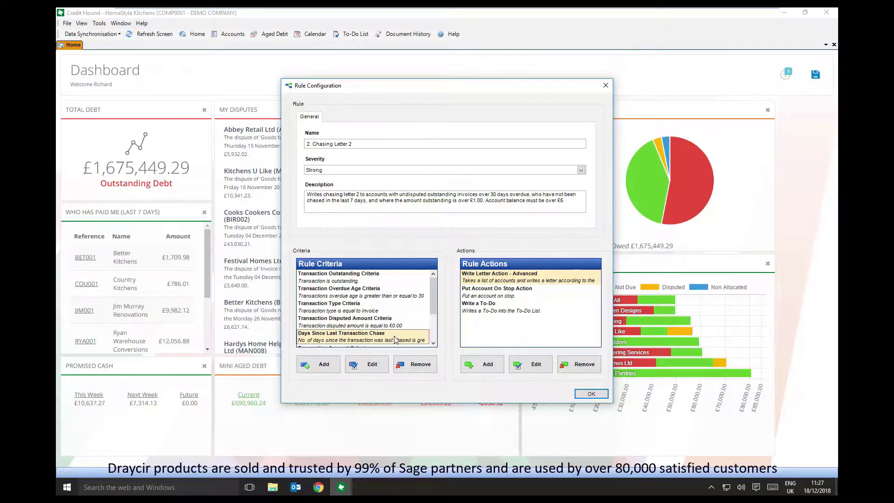
{"action": "left_click", "coordinate": [482, 278]}
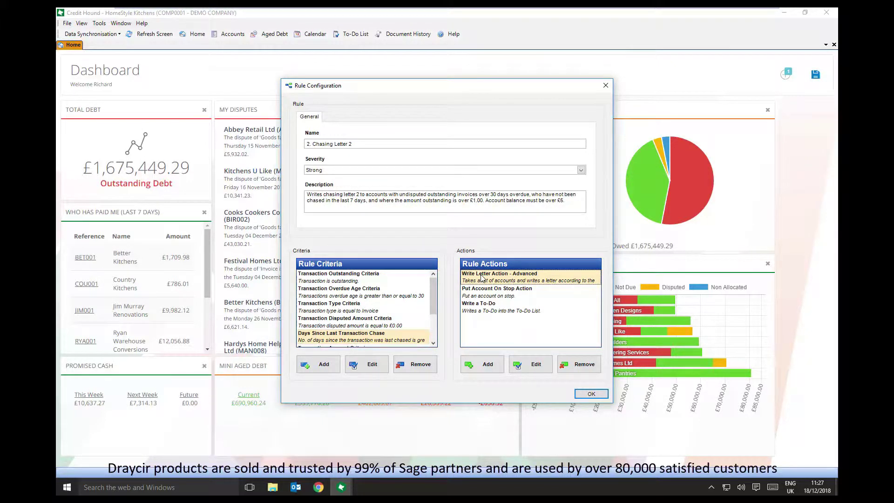
{"action": "left_click", "coordinate": [485, 292]}
{"action": "left_click", "coordinate": [489, 311]}
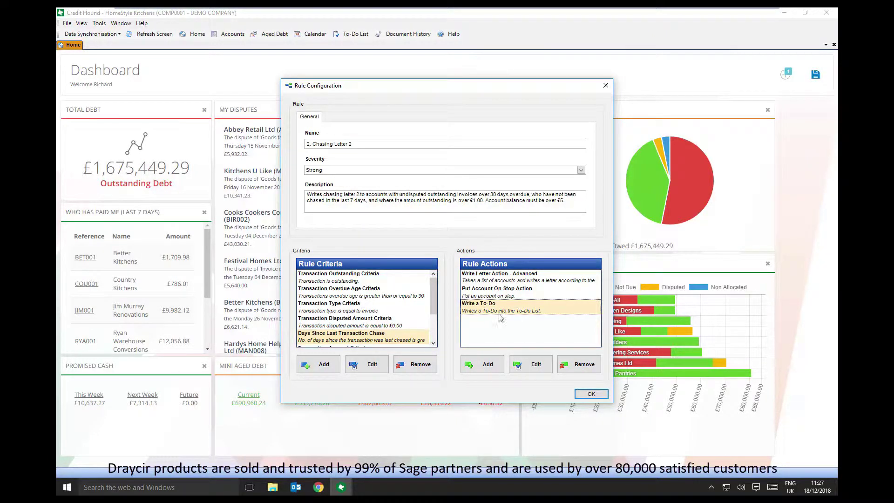
{"action": "left_click", "coordinate": [589, 395]}
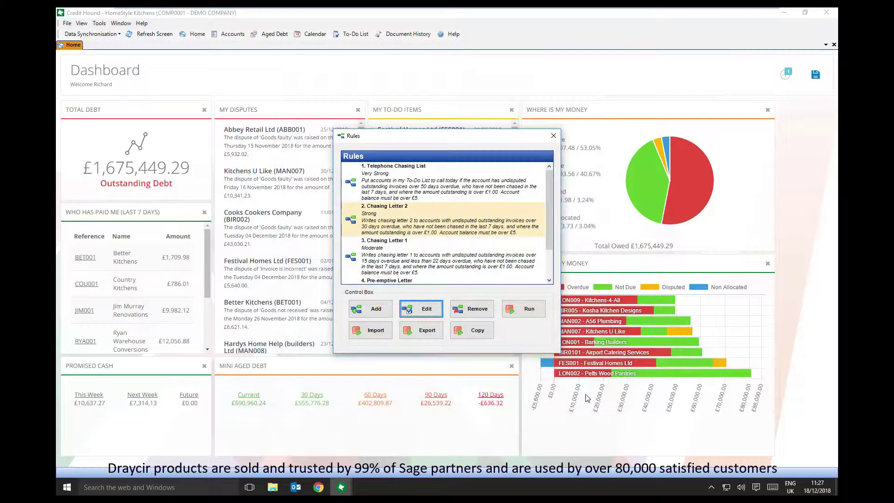
Run Chasing Letter 2 for only accounts 1EURO, BIR001, BIR005 and BIR008
{"action": "left_click", "coordinate": [530, 310]}
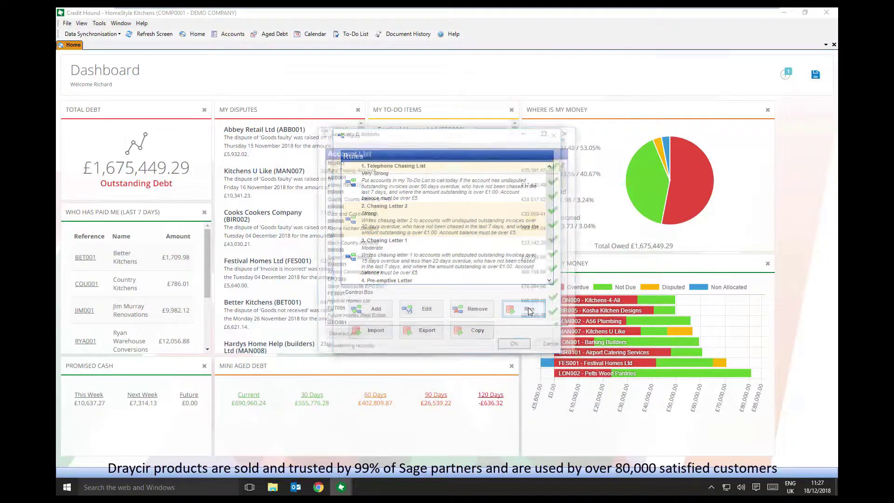
{"action": "left_click", "coordinate": [354, 338]}
{"action": "left_click", "coordinate": [556, 165]}
{"action": "left_click", "coordinate": [557, 194]}
{"action": "left_click", "coordinate": [557, 226]}
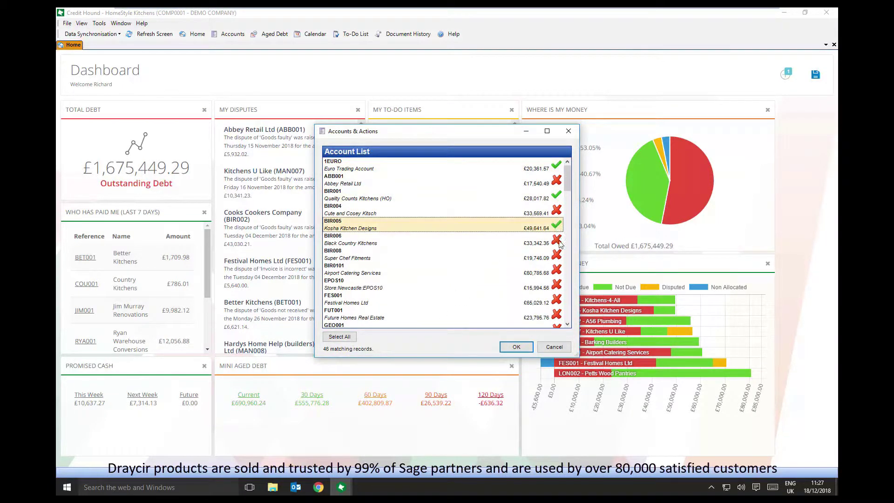
{"action": "left_click", "coordinate": [557, 256]}
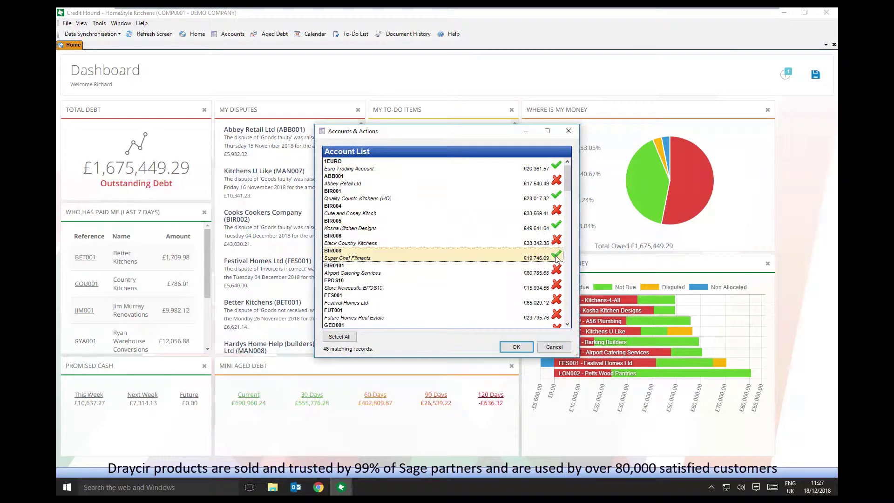
{"action": "left_click", "coordinate": [517, 347]}
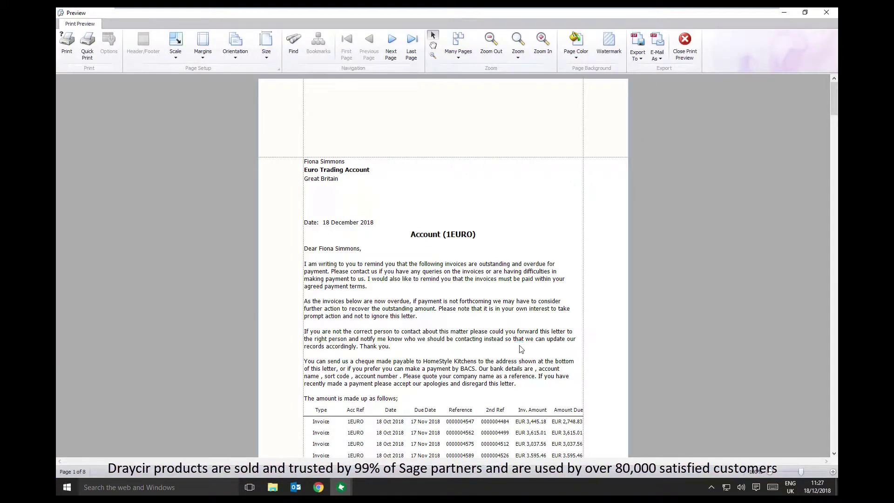
Close the letter preview and Rules list, then open the Accounts List
{"action": "left_click", "coordinate": [685, 42]}
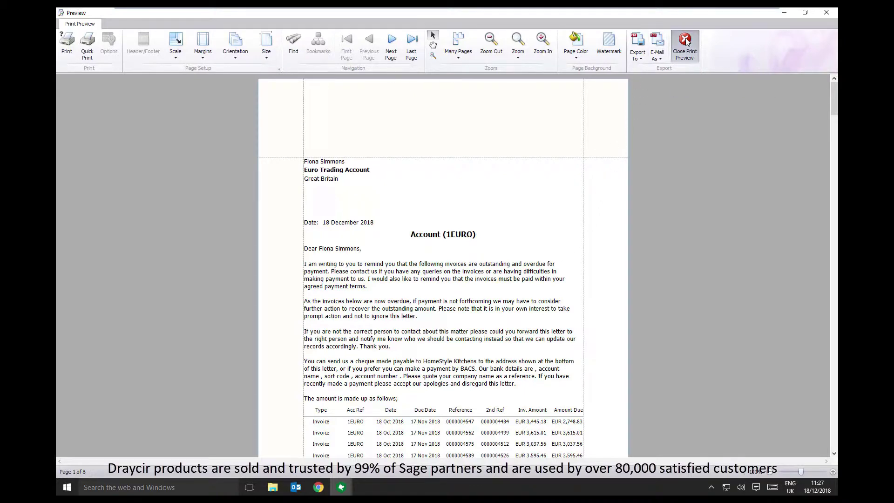
{"action": "left_click", "coordinate": [456, 262]}
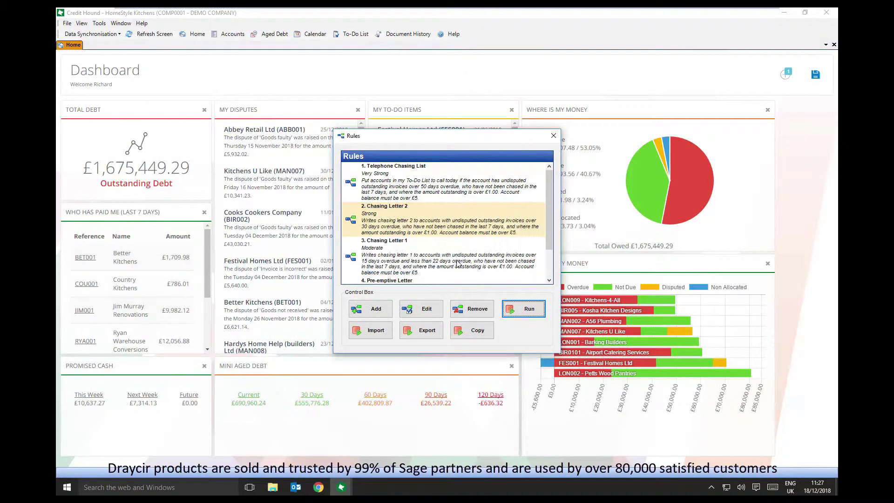
{"action": "left_click", "coordinate": [554, 136]}
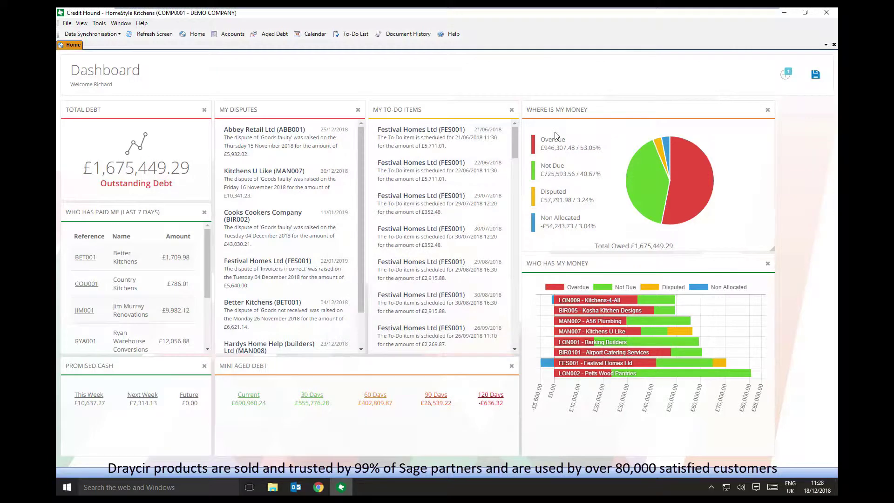
{"action": "left_click", "coordinate": [227, 35]}
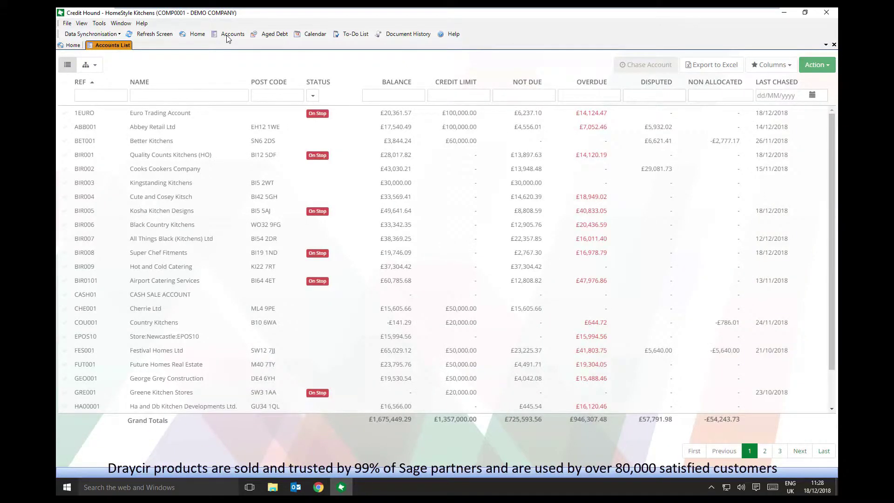
Check Aged Debt, filter accounts to Overdue ≥ 40000, and open Festival Homes Ltd
{"action": "left_click", "coordinate": [272, 36]}
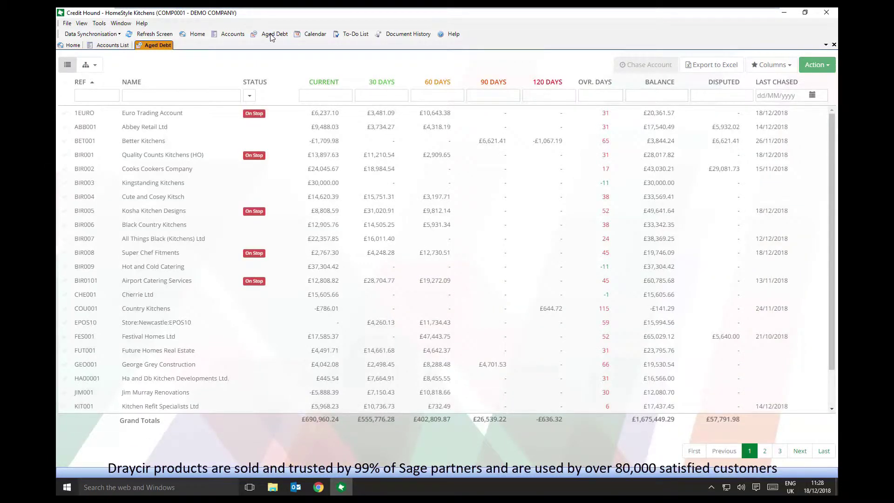
{"action": "left_click", "coordinate": [120, 48]}
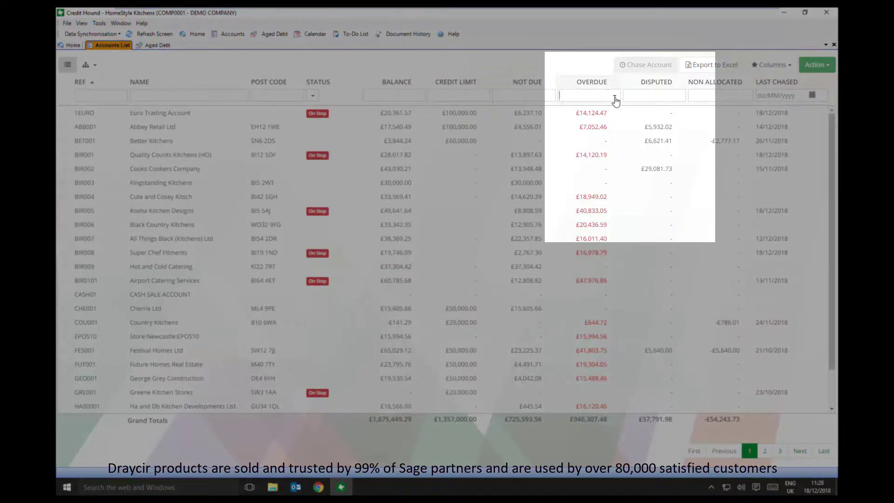
{"action": "left_click", "coordinate": [615, 96]}
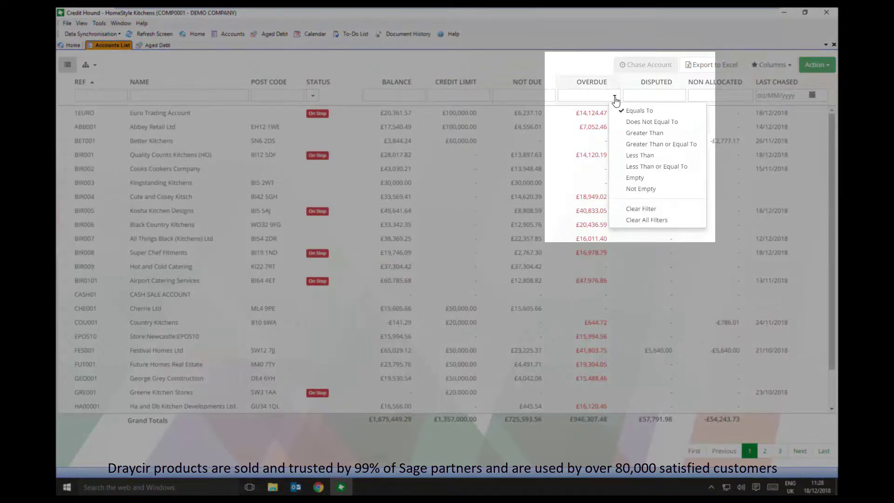
{"action": "left_click", "coordinate": [632, 144]}
{"action": "left_click", "coordinate": [580, 95]}
{"action": "type", "text": "40000"}
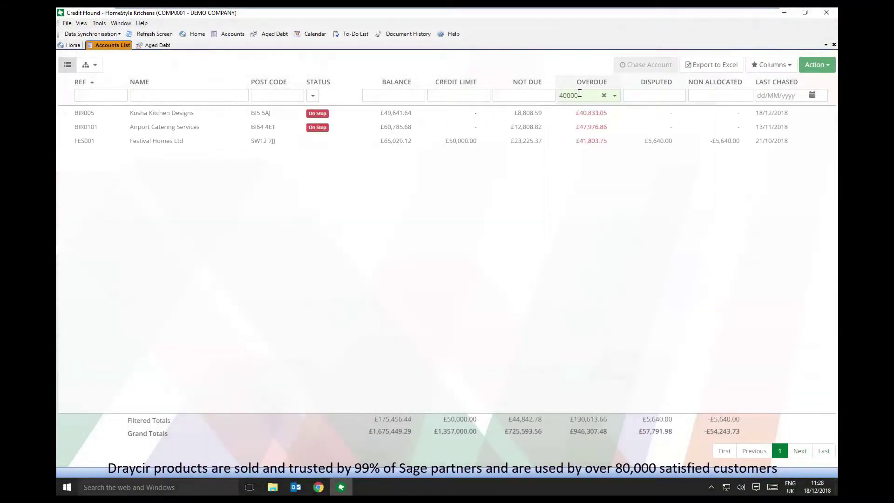
{"action": "left_click", "coordinate": [158, 142]}
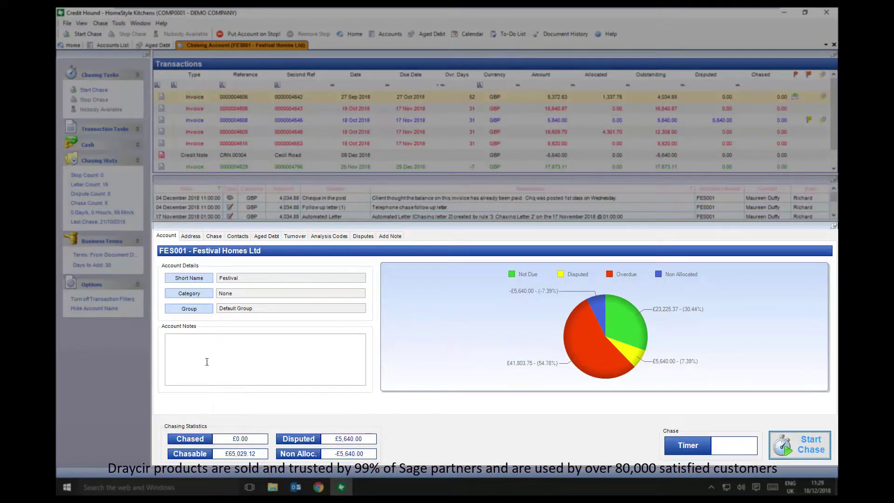
Step through Address, Chase, Contacts, Aged Debt, Turnover, Analysis Codes, Disputes and Add Note tabs
{"action": "left_click", "coordinate": [191, 236]}
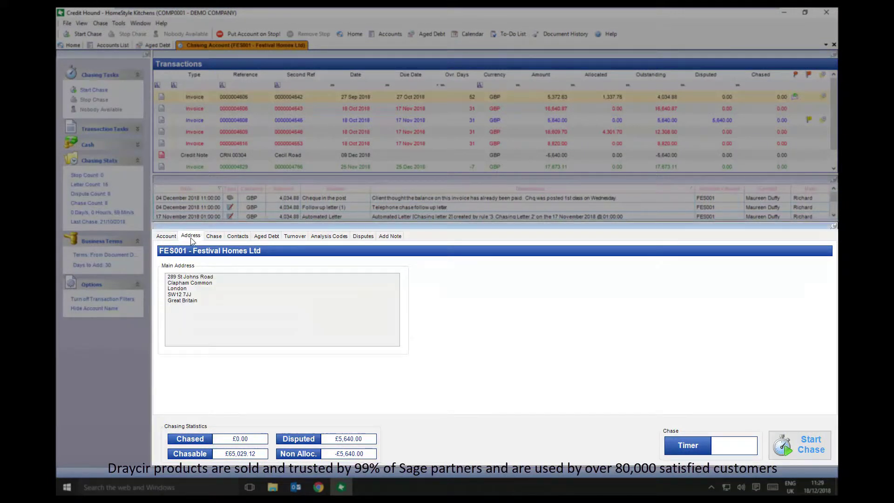
{"action": "left_click", "coordinate": [219, 236]}
{"action": "left_click", "coordinate": [241, 239]}
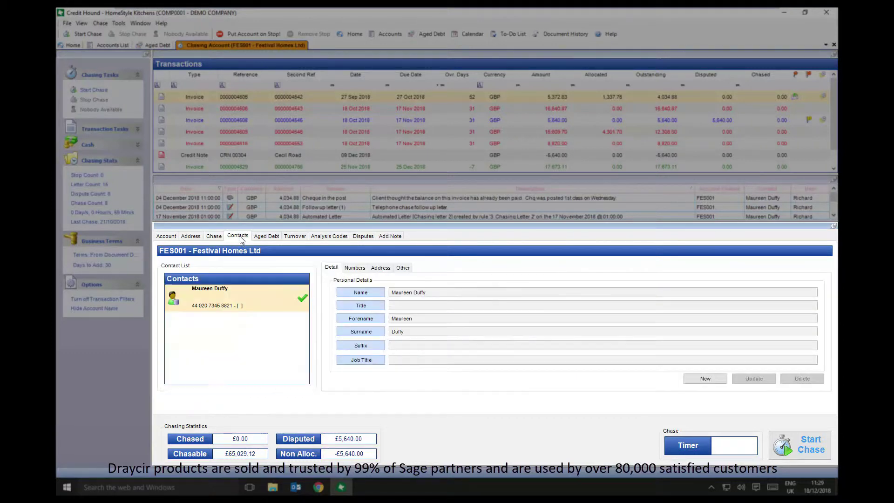
{"action": "left_click", "coordinate": [273, 238]}
{"action": "left_click", "coordinate": [290, 237]}
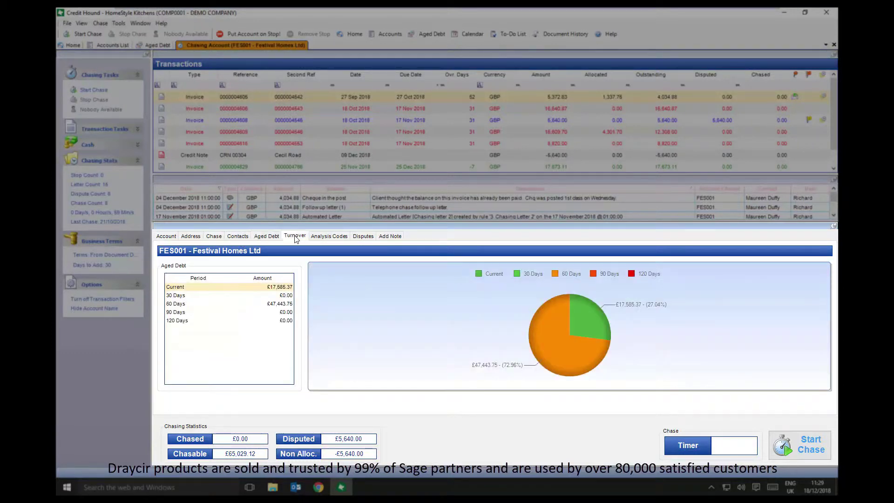
{"action": "left_click", "coordinate": [332, 237]}
{"action": "left_click", "coordinate": [358, 237]}
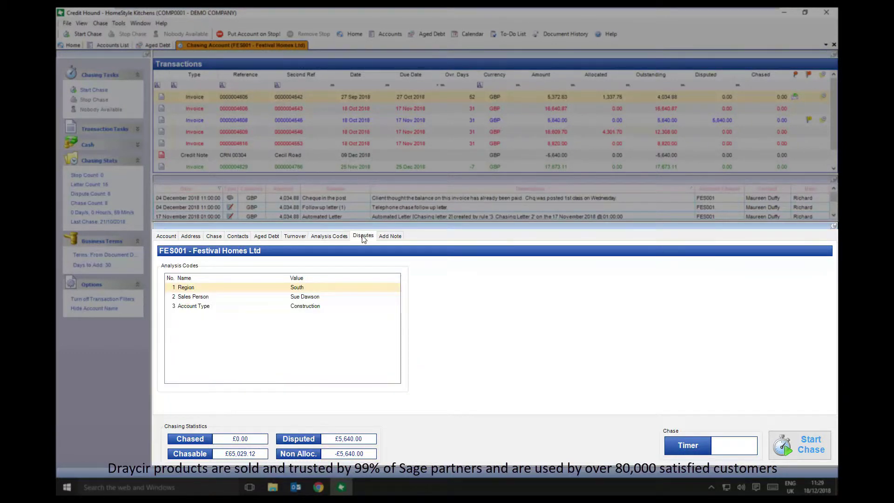
{"action": "left_click", "coordinate": [387, 238]}
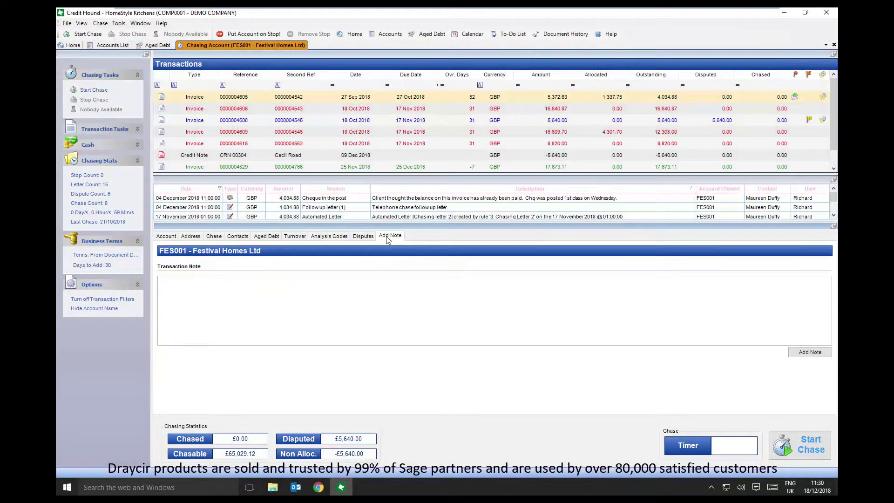
{"action": "left_click", "coordinate": [509, 35]}
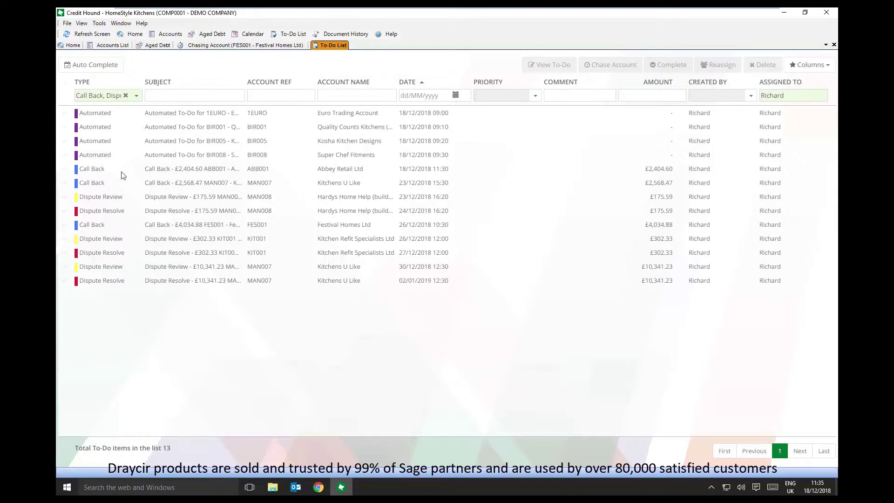
Open the Call Back ABB001 to-do and go to Abbey Retail Ltd's chasing account
{"action": "left_click", "coordinate": [168, 170]}
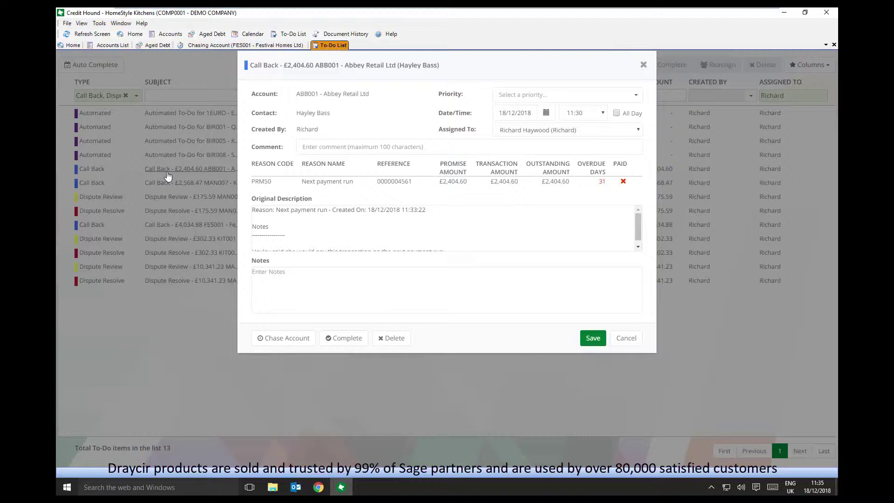
{"action": "left_click", "coordinate": [279, 341]}
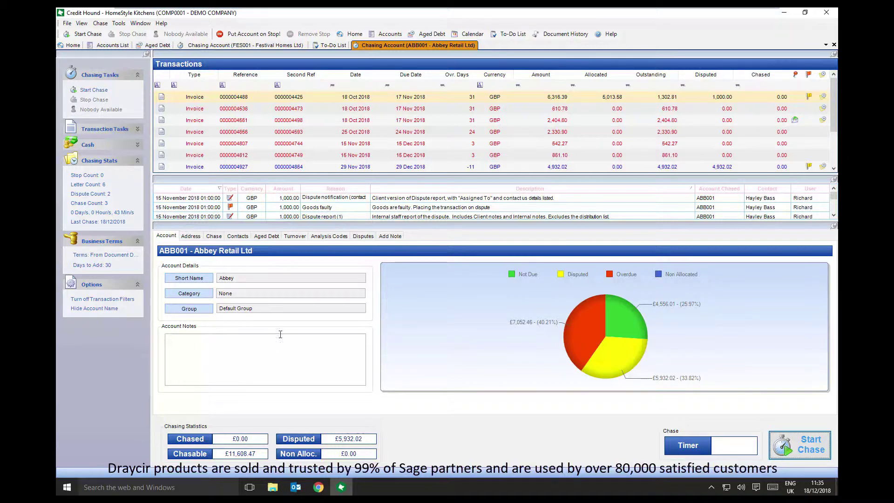
{"action": "left_click", "coordinate": [319, 120]}
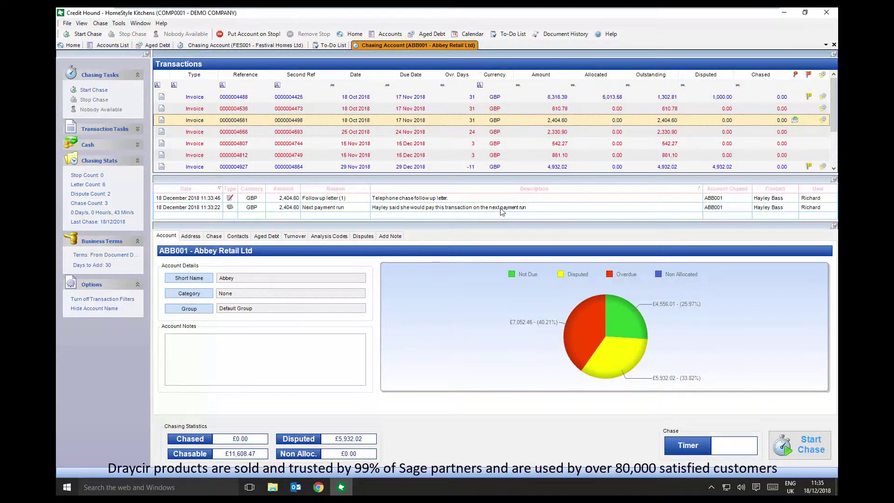
{"action": "left_click", "coordinate": [792, 445]}
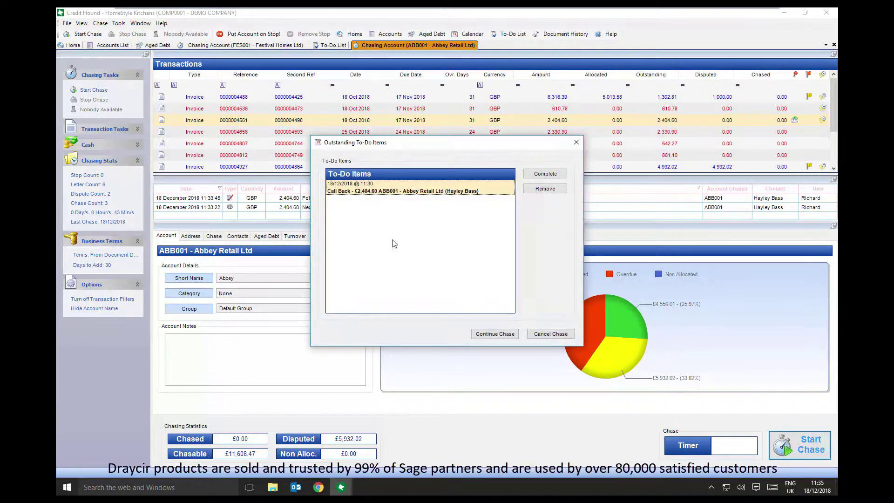
{"action": "left_click", "coordinate": [489, 334]}
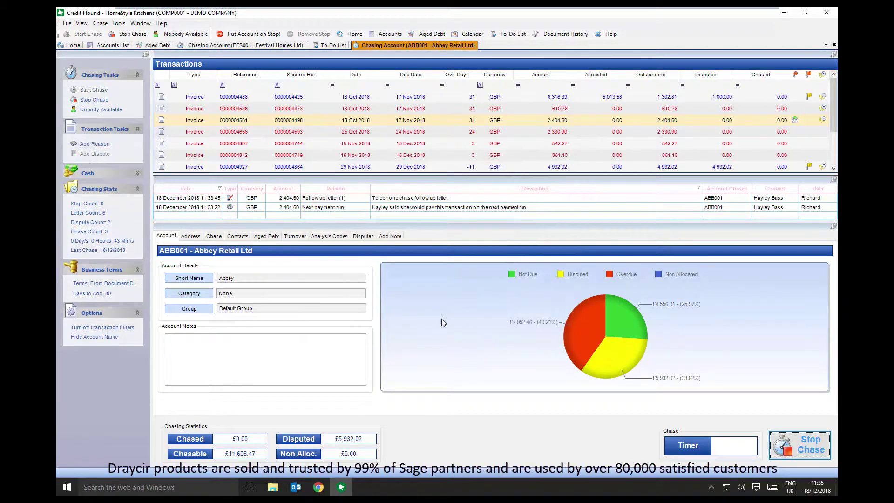
Note the missed payment run, reason Promised to pay now, promise time 13:20, then stop the chase
{"action": "left_click", "coordinate": [215, 236]}
{"action": "type", "text": "D"}
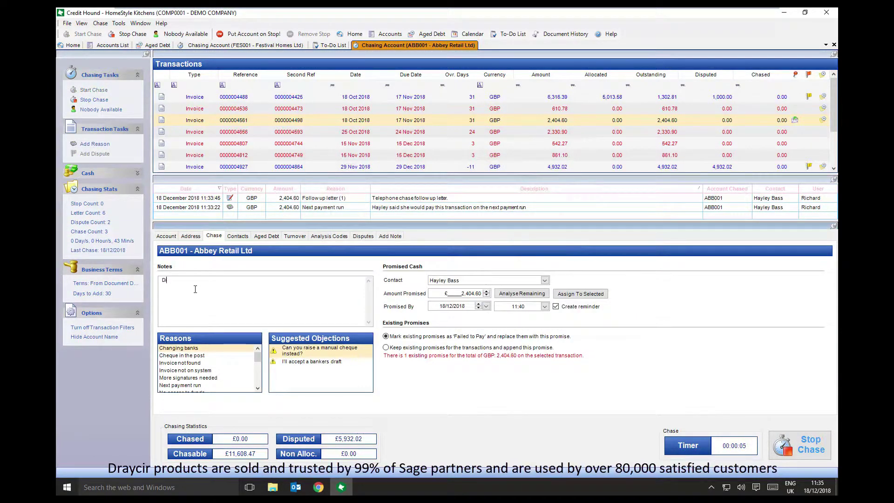
{"action": "type", "text": "iscussed with Hayley, she missed the payment run, so will pay now"}
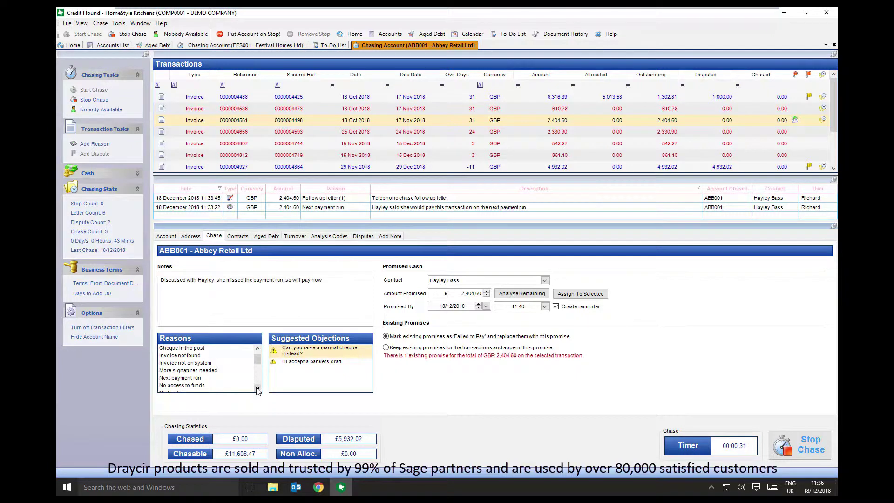
{"action": "left_click_drag", "start_coordinate": [257, 389], "coordinate": [258, 390]}
{"action": "left_click", "coordinate": [205, 378]}
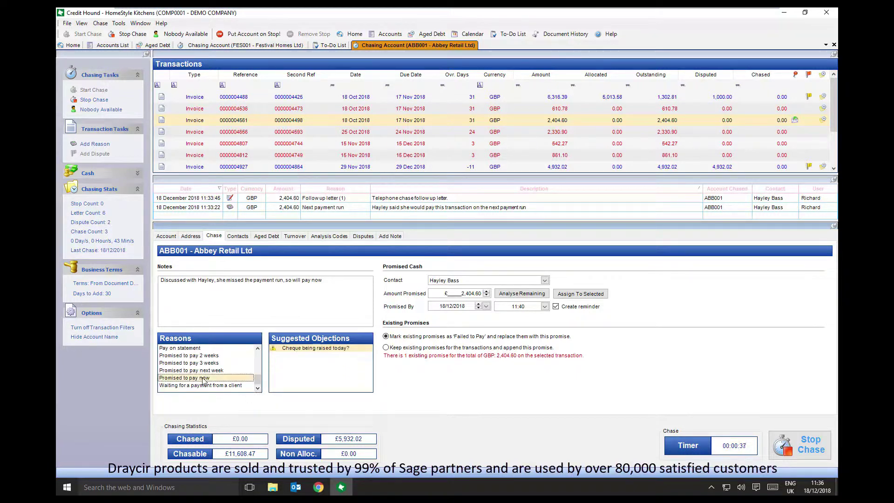
{"action": "left_click", "coordinate": [544, 306]}
{"action": "left_click", "coordinate": [510, 361]}
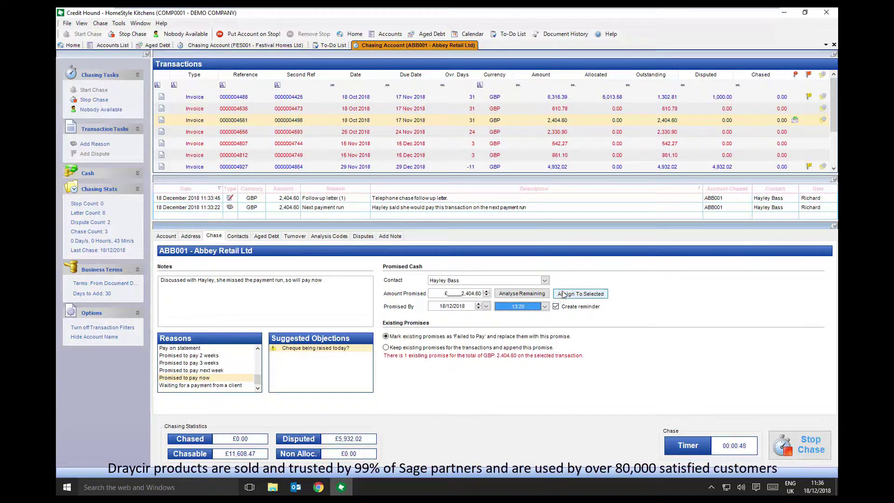
{"action": "left_click", "coordinate": [784, 436]}
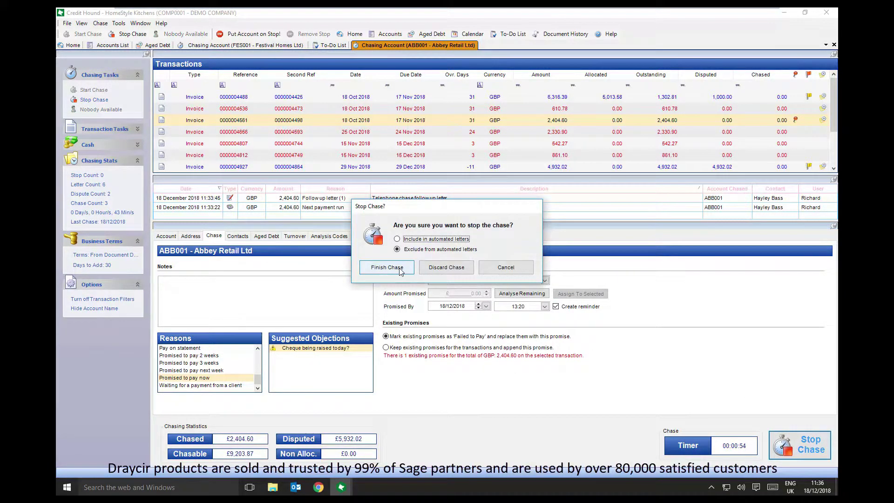
Finish the chase with Follow up letter (2) and mark the old call-back to-do complete
{"action": "left_click", "coordinate": [387, 267]}
{"action": "left_click", "coordinate": [366, 232]}
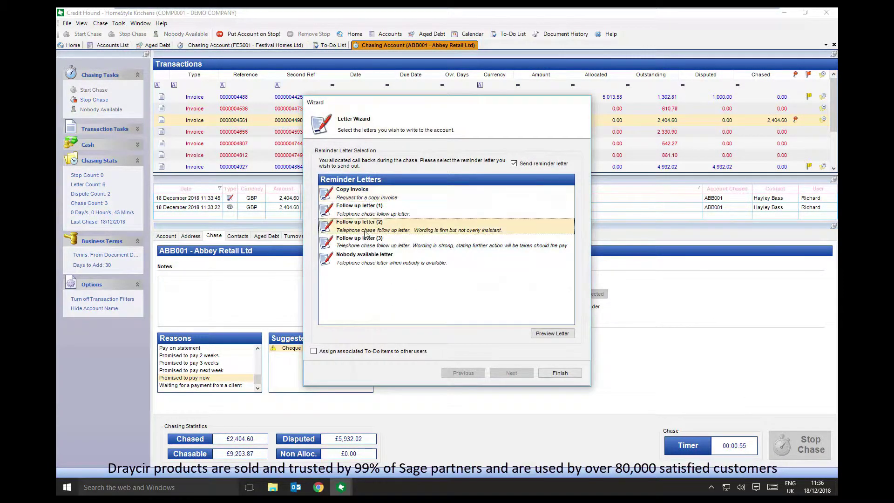
{"action": "left_click", "coordinate": [554, 371]}
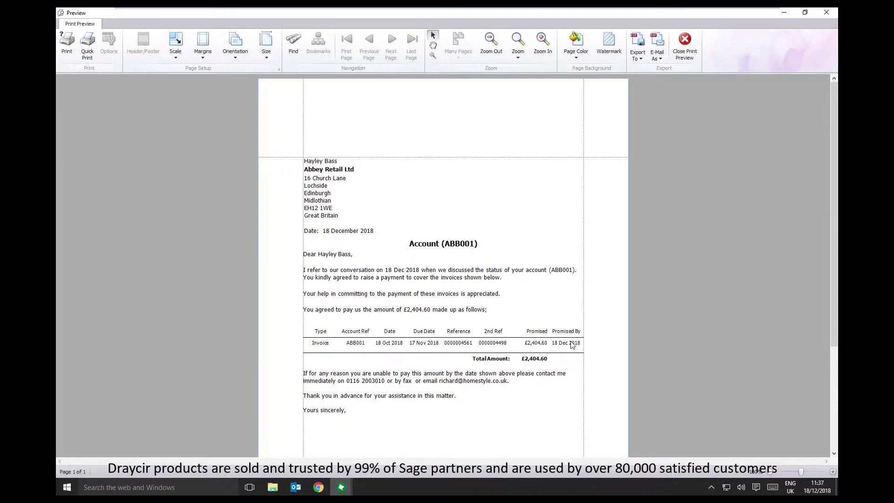
{"action": "left_click", "coordinate": [685, 41]}
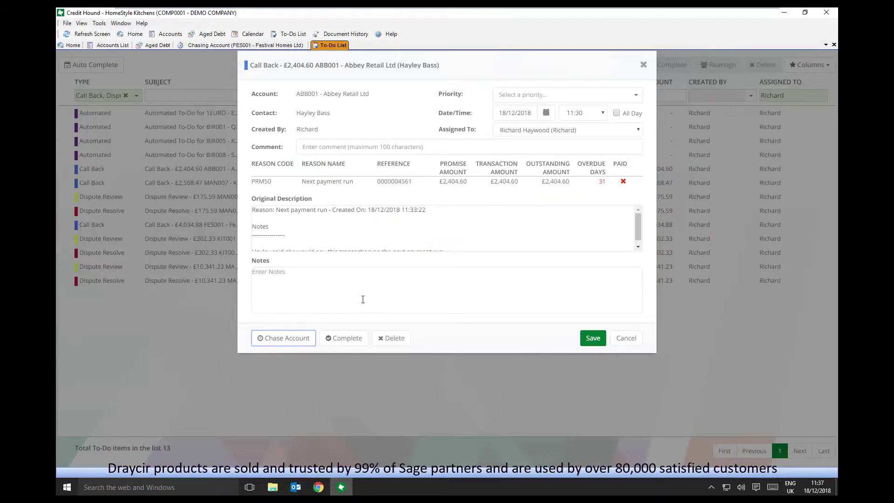
{"action": "left_click", "coordinate": [346, 339]}
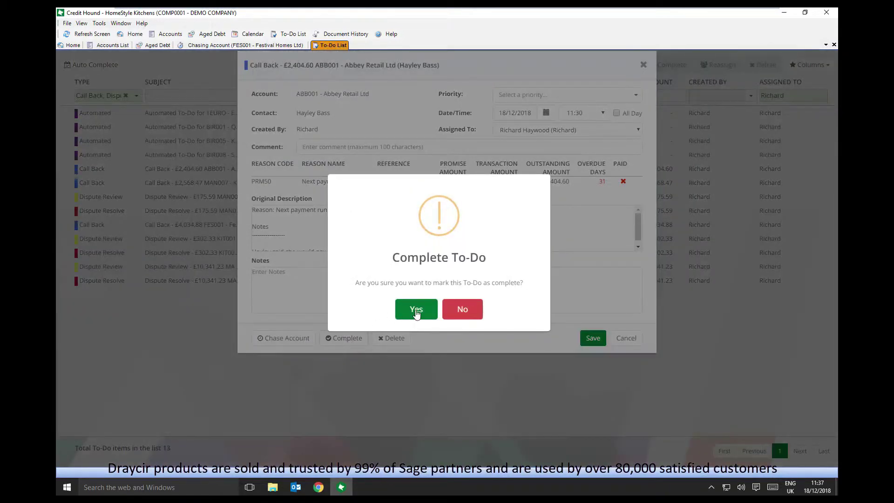
{"action": "left_click", "coordinate": [416, 310]}
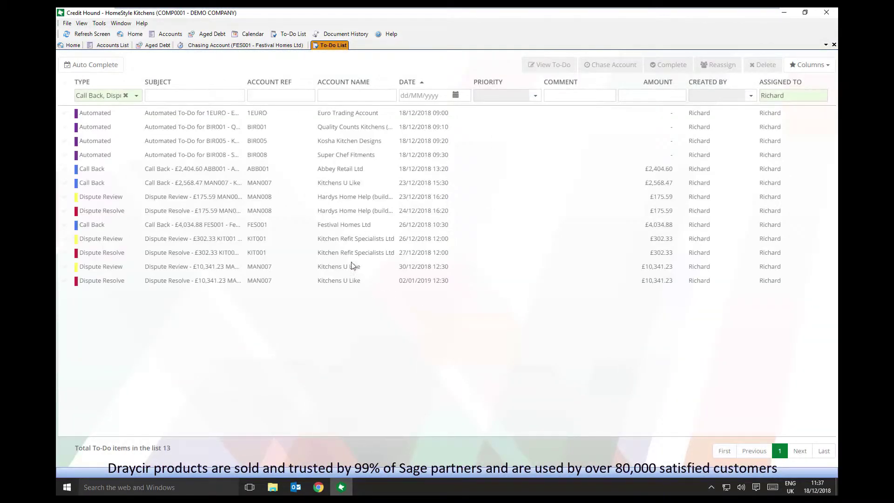
Open the list of available reports from Tools > Reports
{"action": "left_click", "coordinate": [98, 24]}
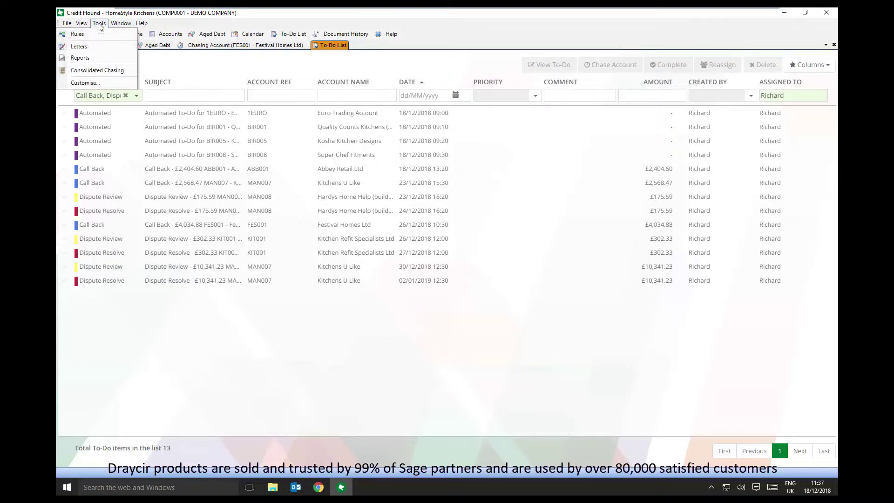
{"action": "left_click", "coordinate": [96, 57]}
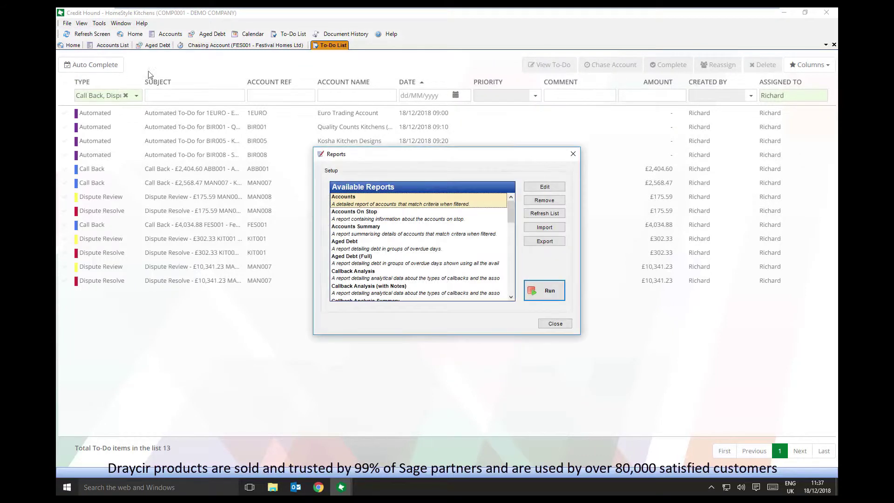
{"action": "left_click", "coordinate": [512, 297]}
{"action": "left_click", "coordinate": [512, 297]}
{"action": "left_click", "coordinate": [511, 297]}
{"action": "left_click", "coordinate": [511, 297]}
{"action": "left_click", "coordinate": [511, 297]}
{"action": "left_click", "coordinate": [512, 297]}
{"action": "left_click", "coordinate": [511, 297]}
{"action": "left_click", "coordinate": [511, 297]}
{"action": "left_click", "coordinate": [512, 297]}
{"action": "left_click", "coordinate": [511, 297]}
{"action": "left_click", "coordinate": [511, 297]}
{"action": "left_click", "coordinate": [511, 297]}
{"action": "left_click", "coordinate": [511, 297]}
Run Transaction Dossier for account ABB001 only, with Head Office reporting turned off
{"action": "left_click", "coordinate": [364, 263]}
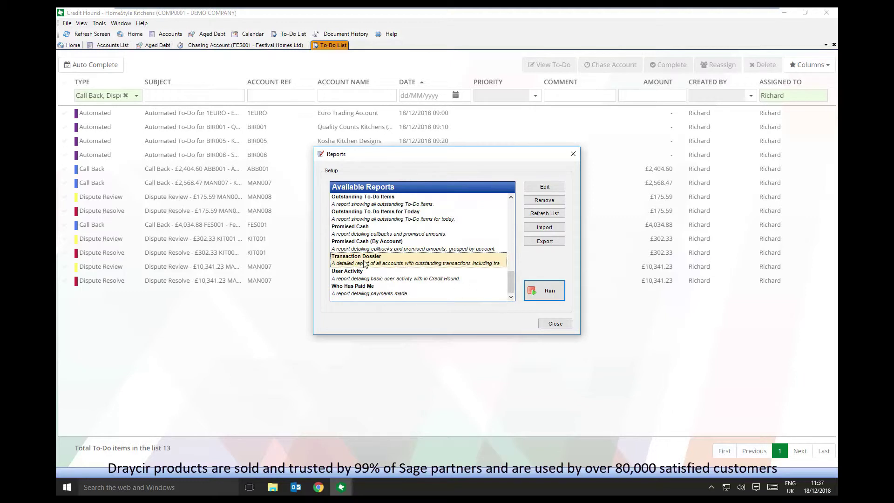
{"action": "left_click", "coordinate": [527, 291]}
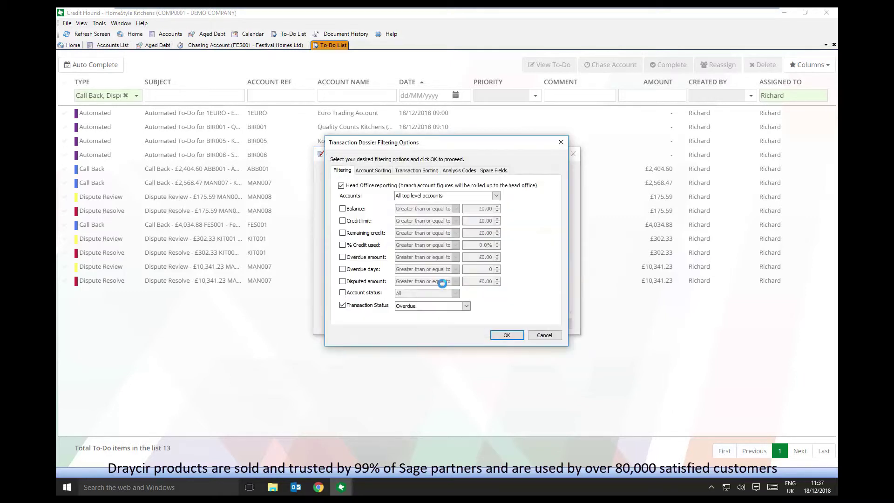
{"action": "left_click", "coordinate": [341, 185]}
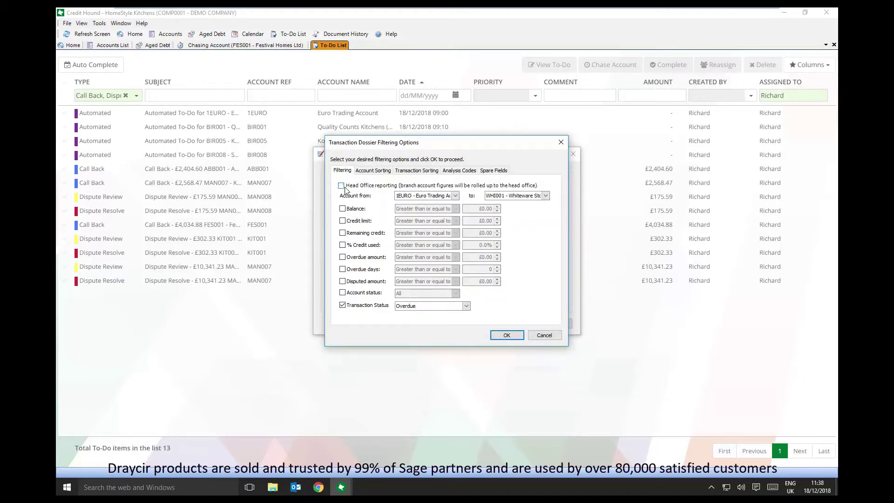
{"action": "double_click", "coordinate": [442, 195]}
{"action": "type", "text": "ABB001 - Abbey Retail Ltd"}
{"action": "key", "text": "Tab"}
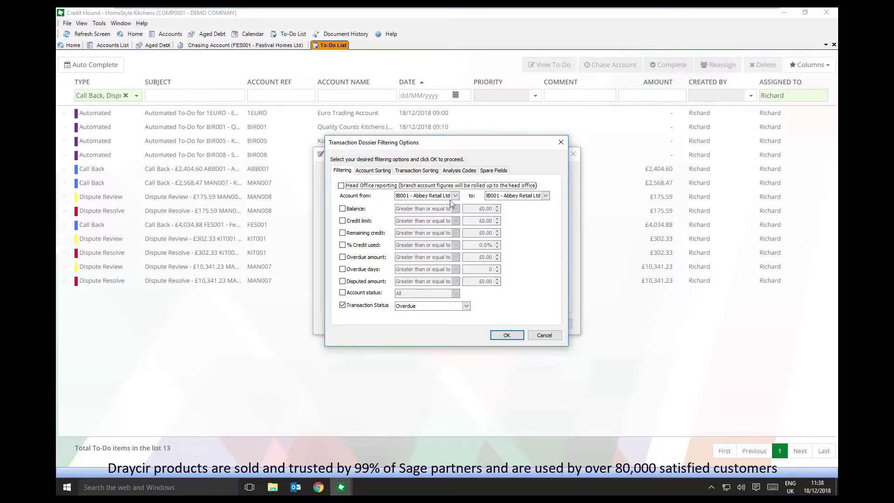
{"action": "left_click", "coordinate": [508, 333]}
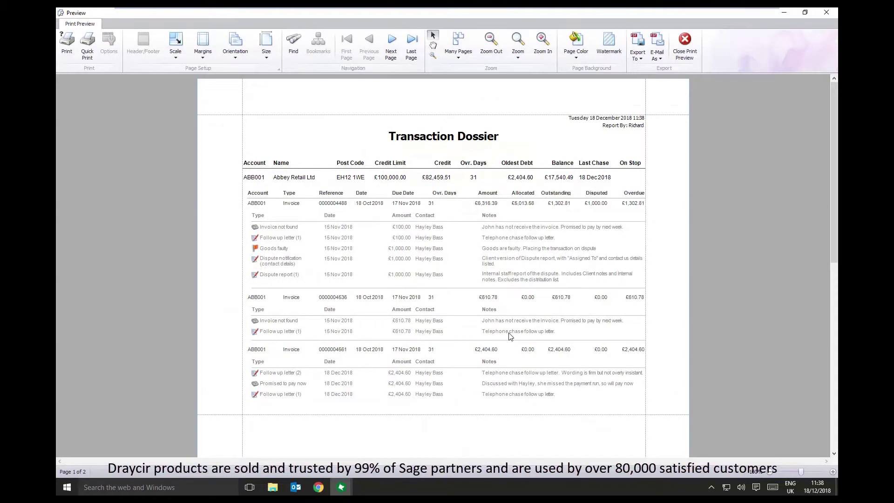